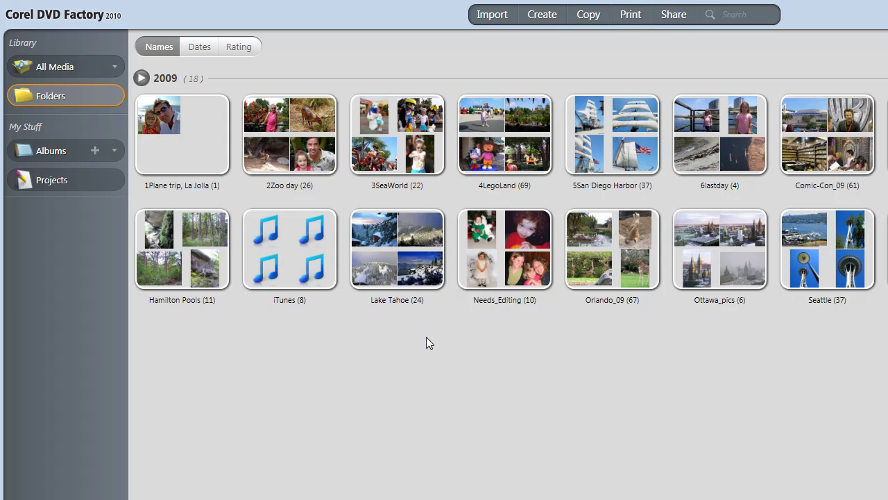
Step: Import the Hawaii folder from My photos on this computer into the library
click(478, 15)
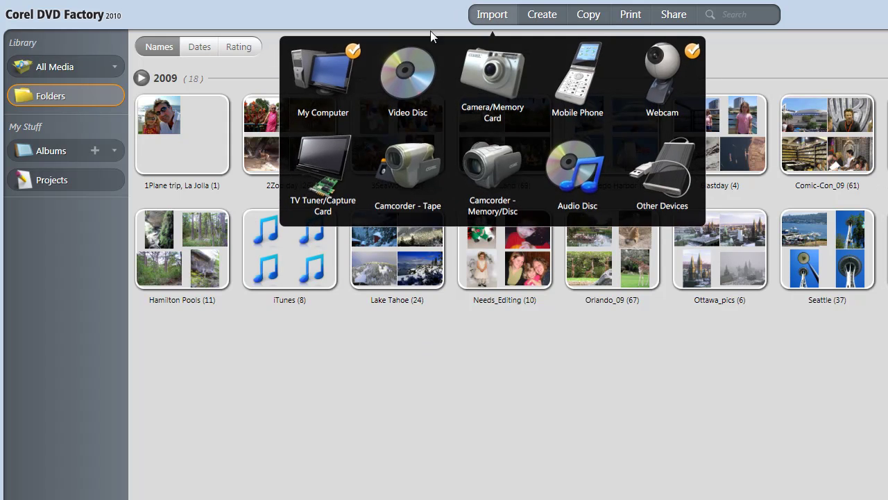
click(342, 66)
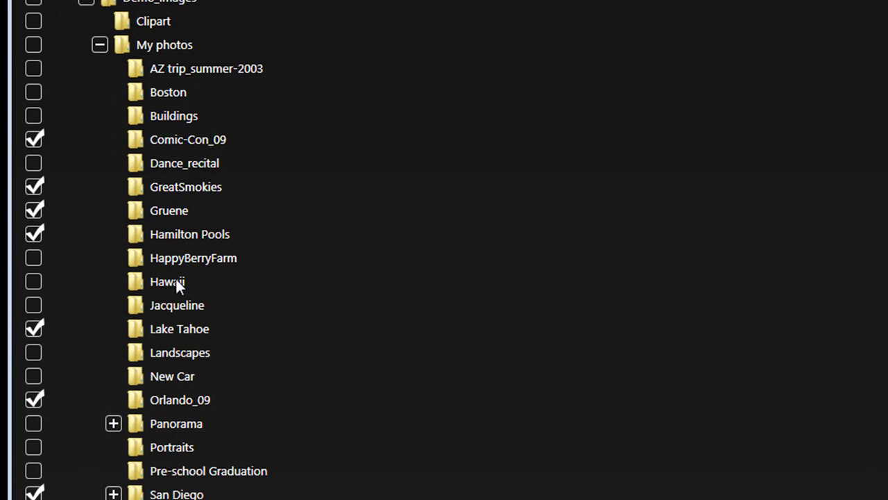
click(33, 281)
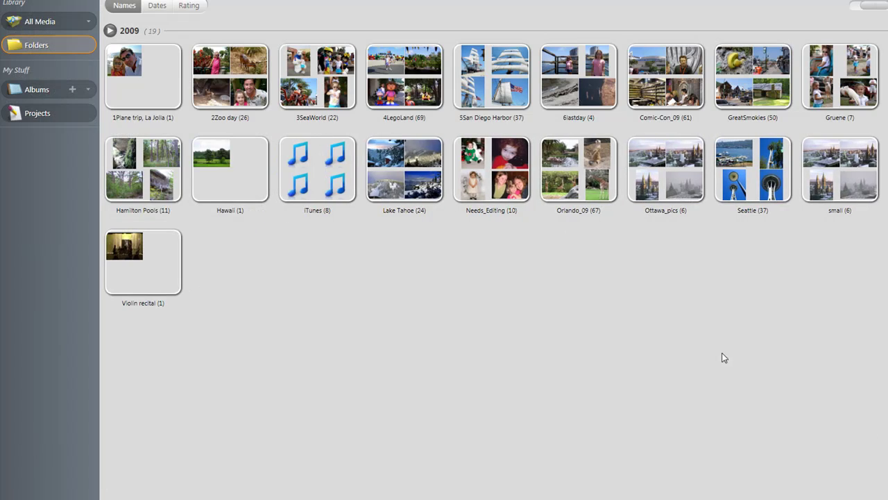
Step: View the Hawaii folder's photos, then filter the folder grid to Photos only
double_click(247, 187)
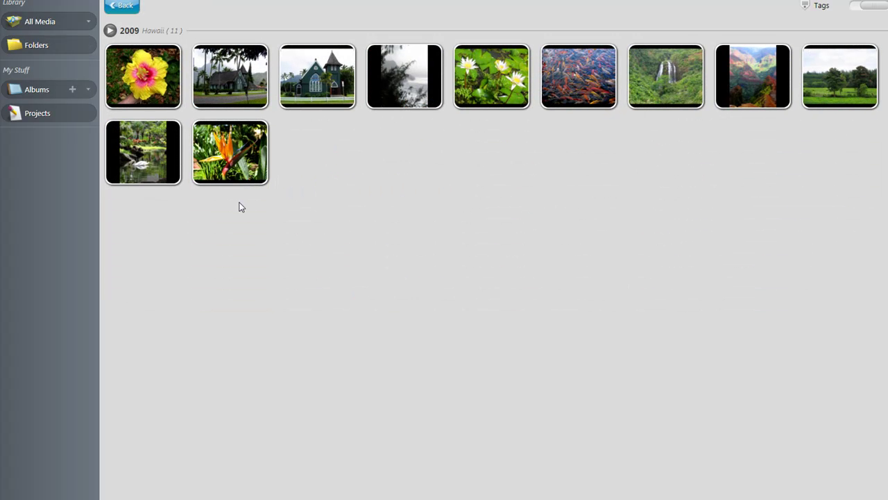
click(66, 49)
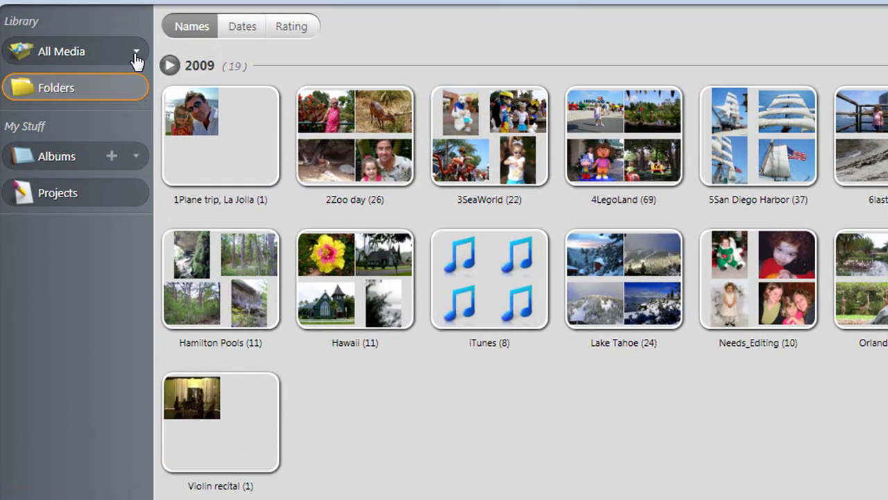
click(135, 51)
click(121, 116)
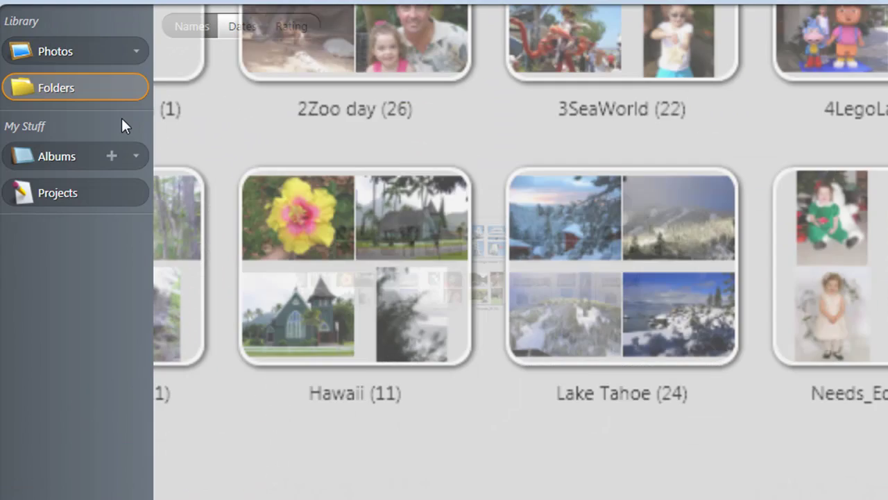
Step: Try the Videos and Music media filters, then switch back to Photos
click(137, 60)
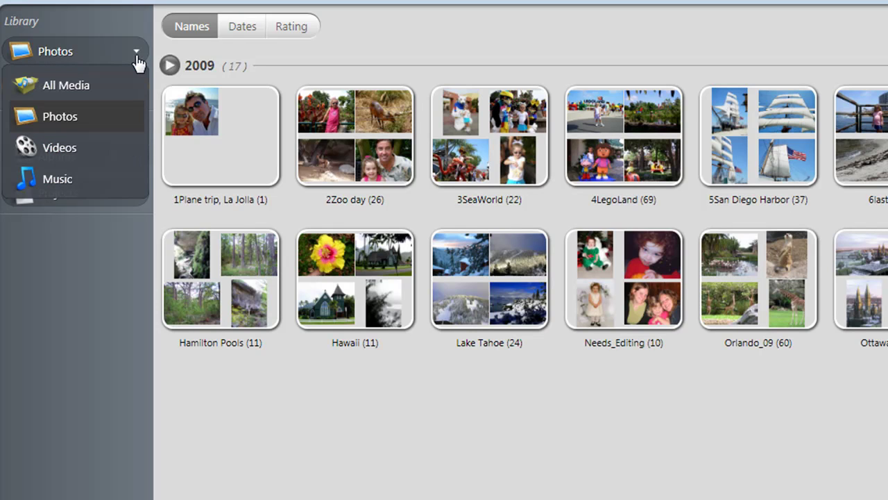
click(114, 151)
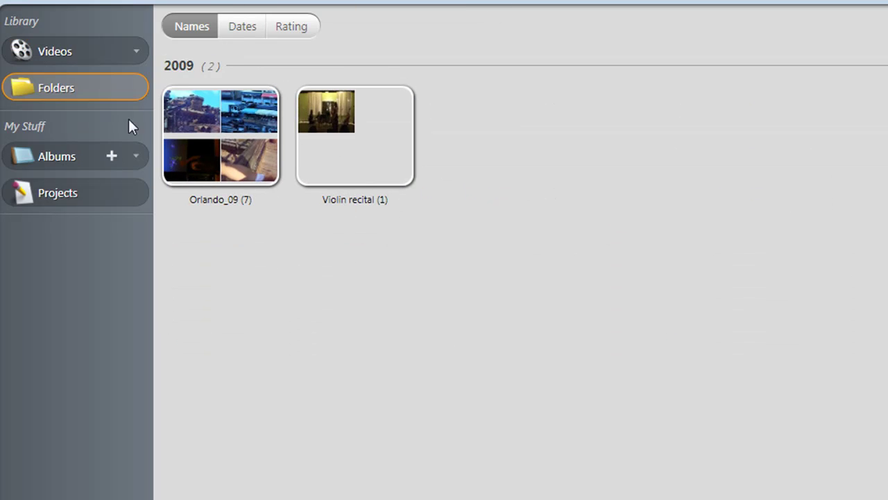
click(136, 57)
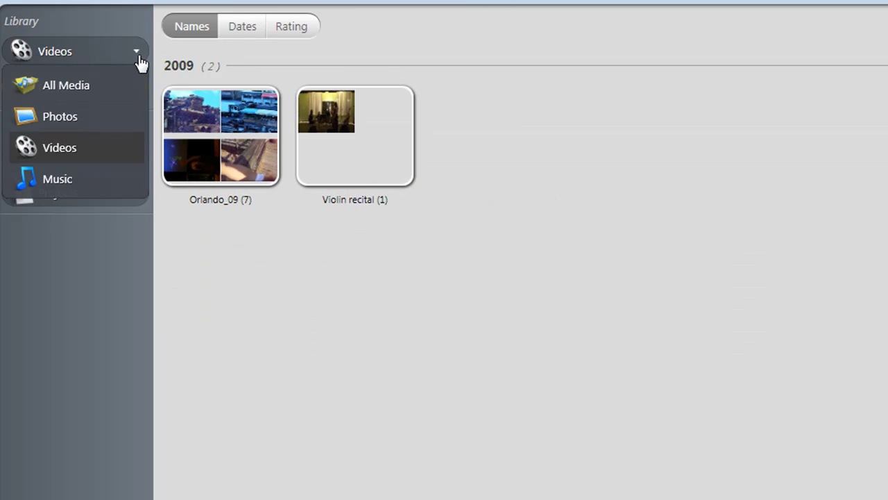
click(106, 180)
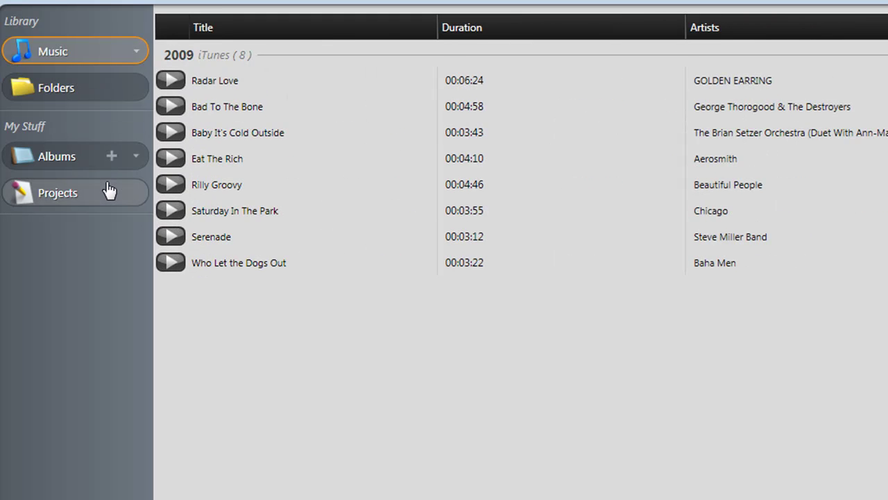
click(137, 51)
click(113, 120)
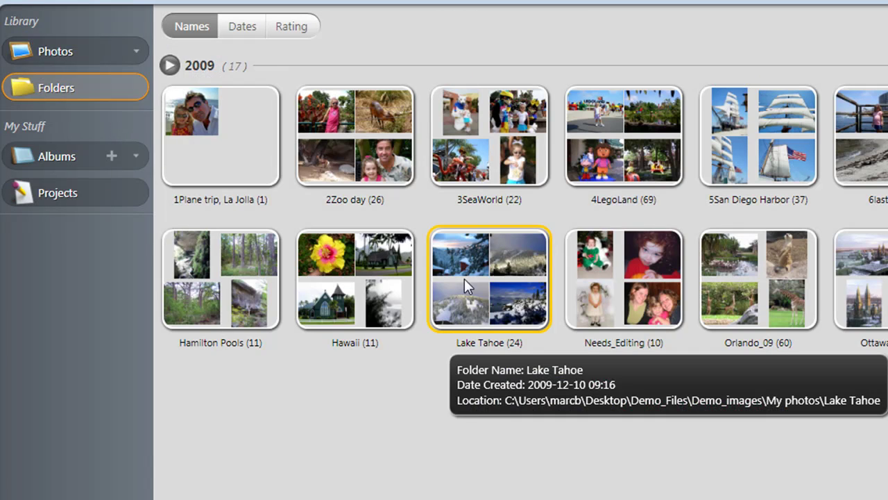
double_click(382, 254)
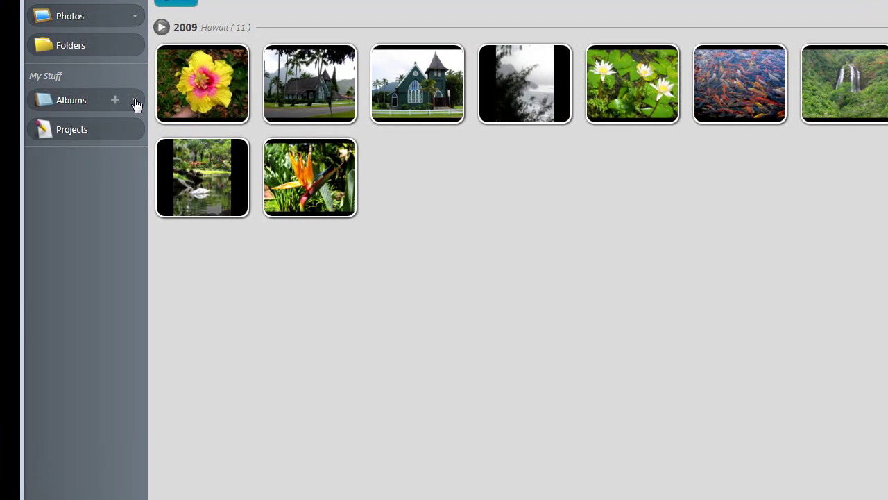
Step: Expand Albums and add a new album, typing the person's first name as its title
click(135, 101)
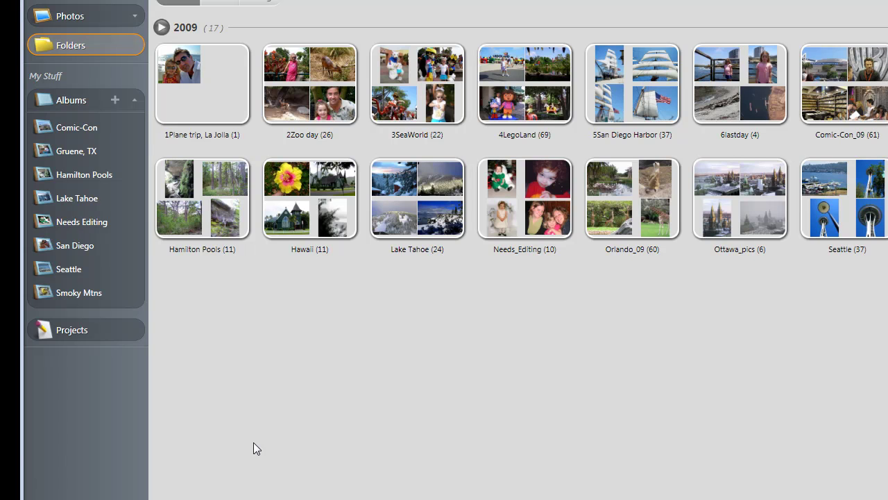
click(115, 100)
text(J)
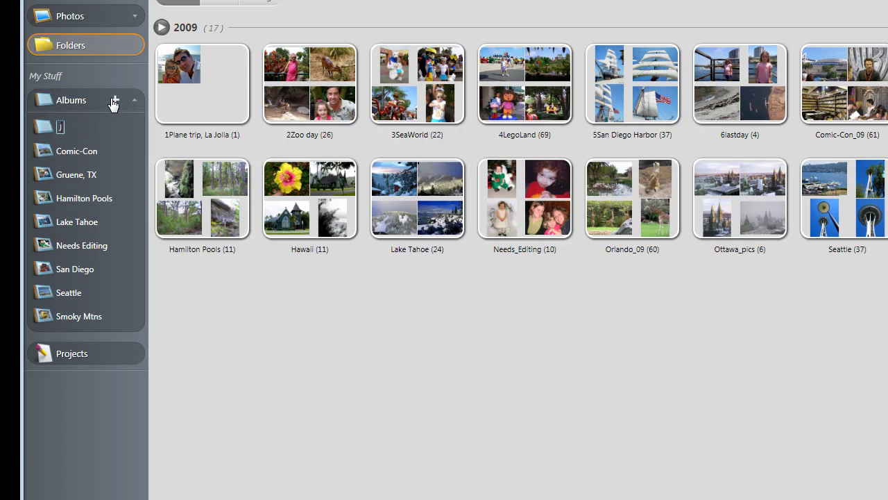
text(acqueline)
Step: Confirm the album name, then add the face-paint and Mickey-and-friends photos from Orlando_09 to it
key(Return)
click(91, 200)
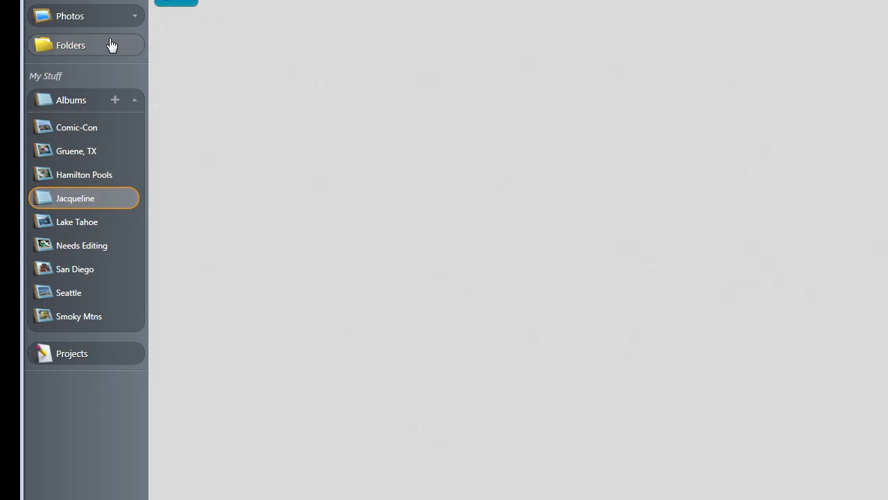
click(75, 45)
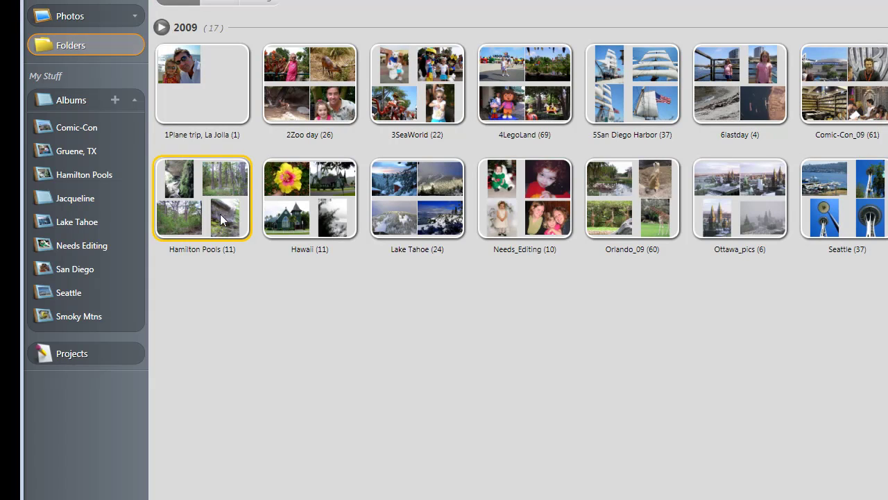
mouse_move(460, 118)
mouse_move(513, 195)
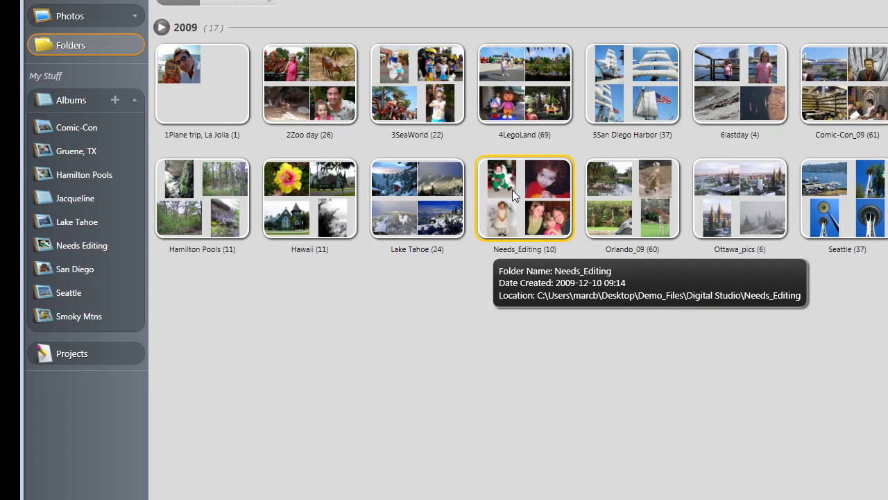
click(630, 207)
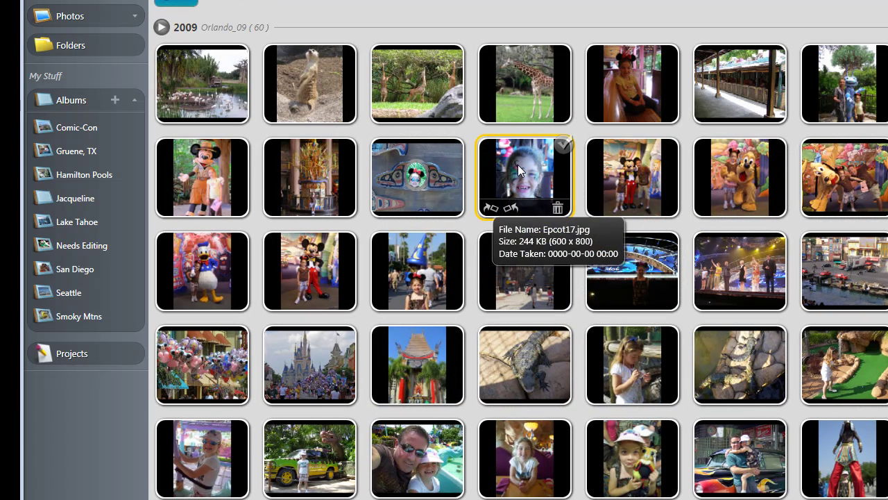
mouse_move(518, 165)
mouse_down()
mouse_move(315, 193)
mouse_move(87, 196)
mouse_up()
drag(632, 177, 90, 199)
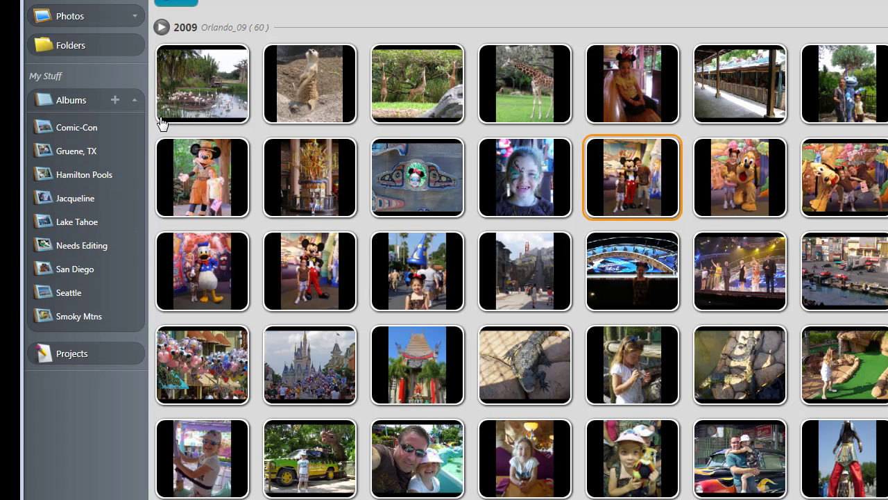
Step: Add the Gruene6 and first Gruene photos to the album and check its contents
click(177, 5)
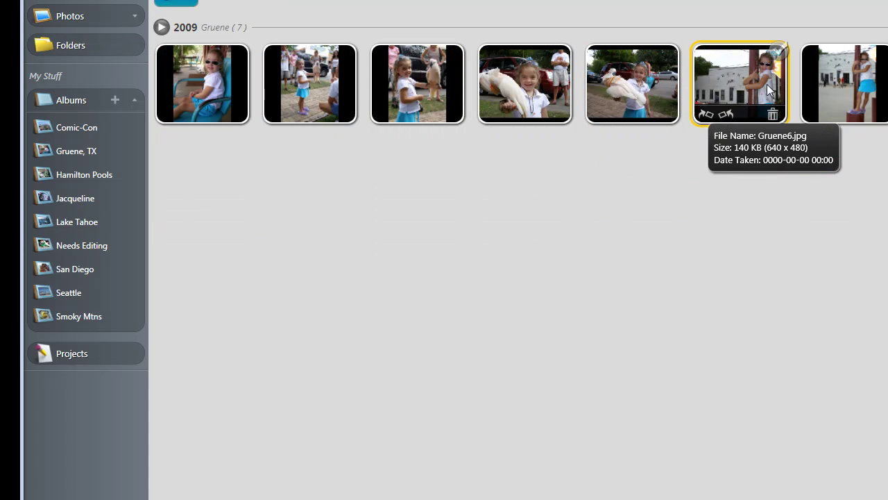
drag(760, 76, 90, 187)
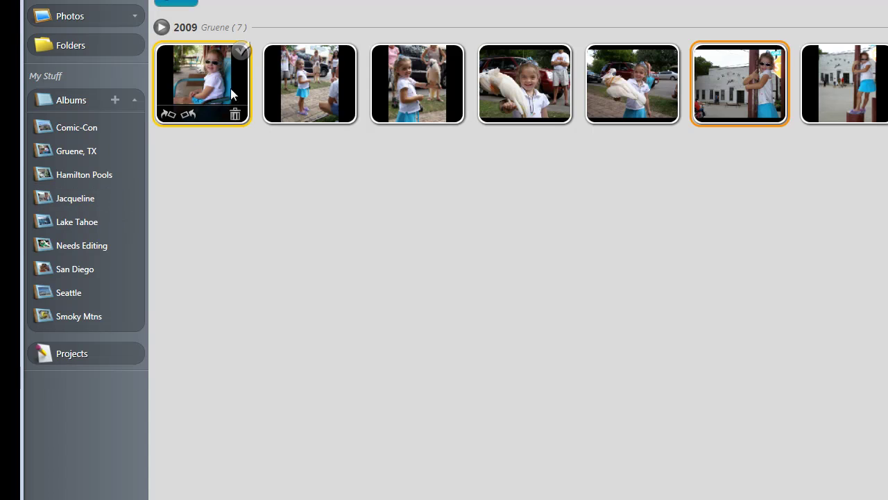
drag(135, 113, 63, 185)
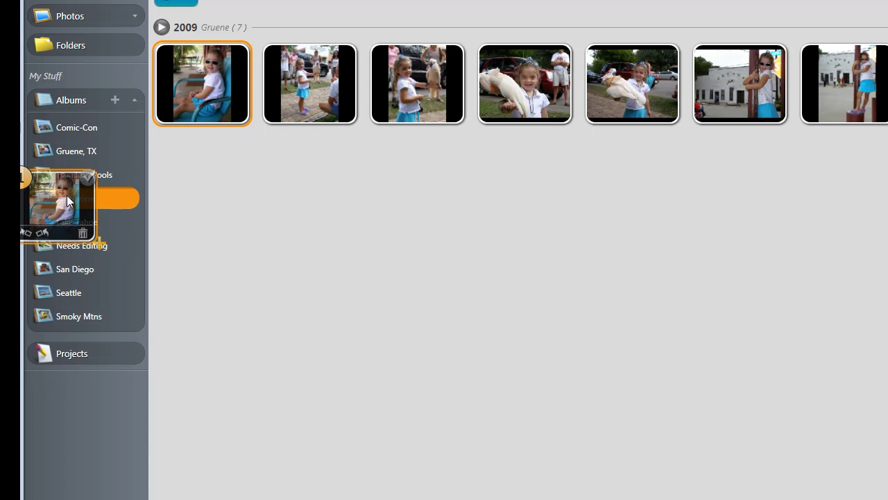
drag(67, 202, 68, 201)
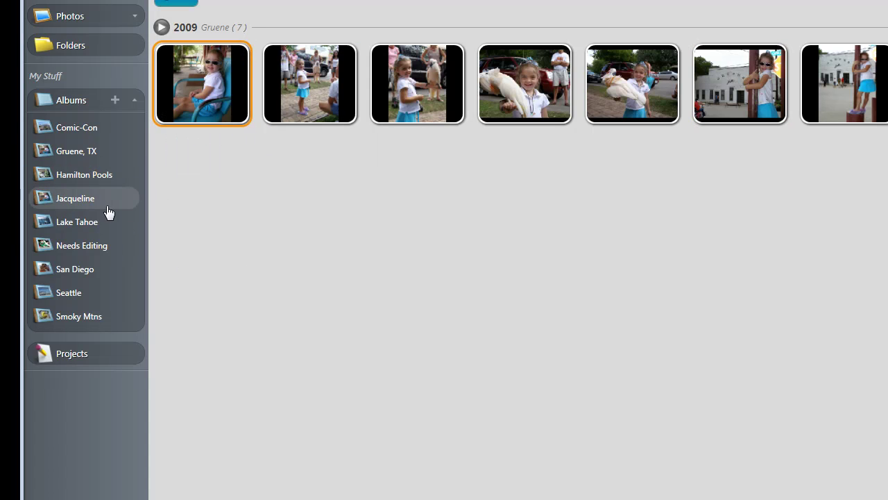
click(95, 208)
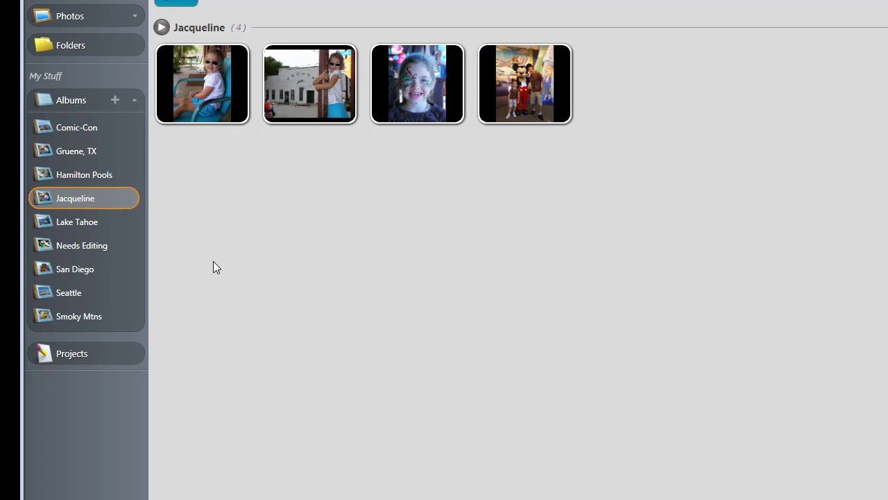
click(99, 52)
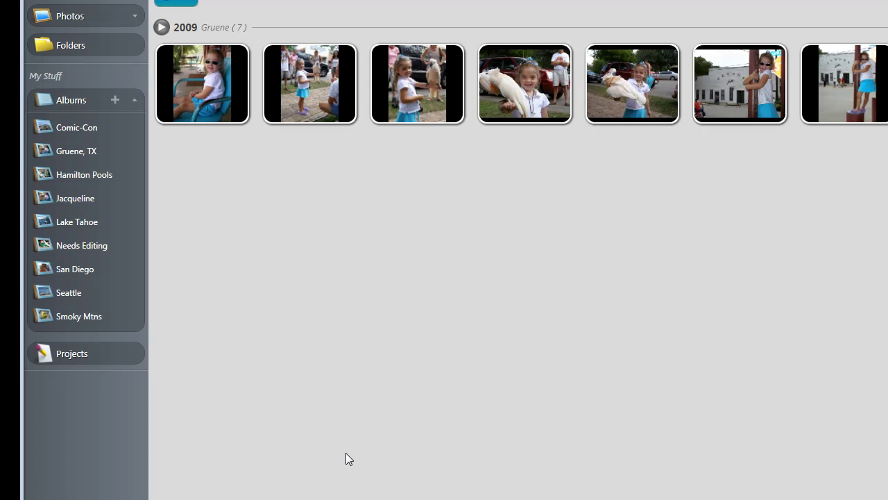
Step: Send the album's four photos to the Media Tray, then show Projects and Create's disc types
click(111, 207)
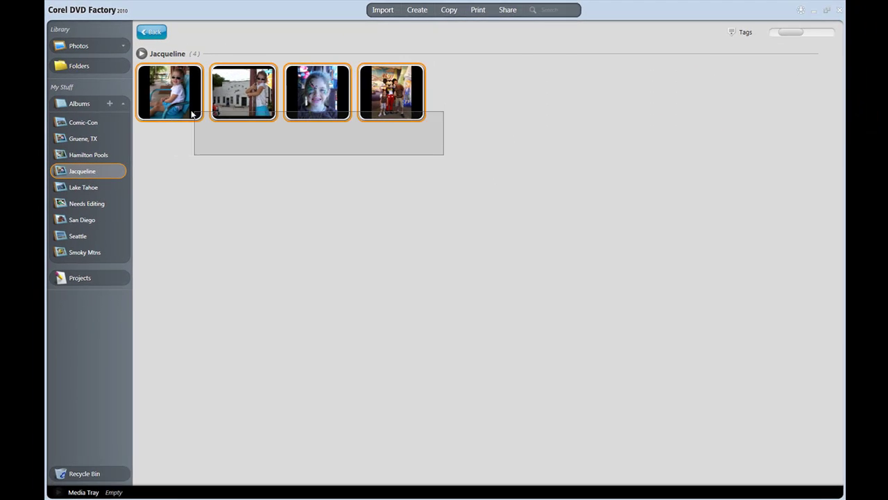
drag(253, 90, 244, 462)
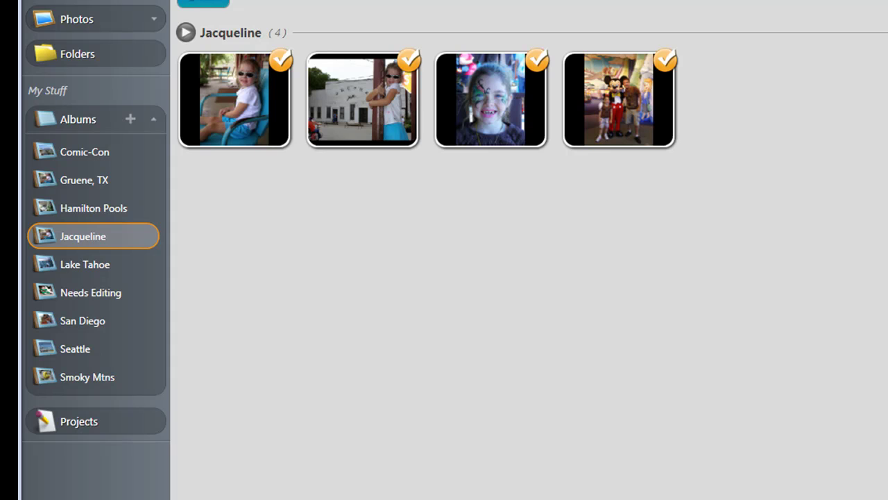
click(110, 431)
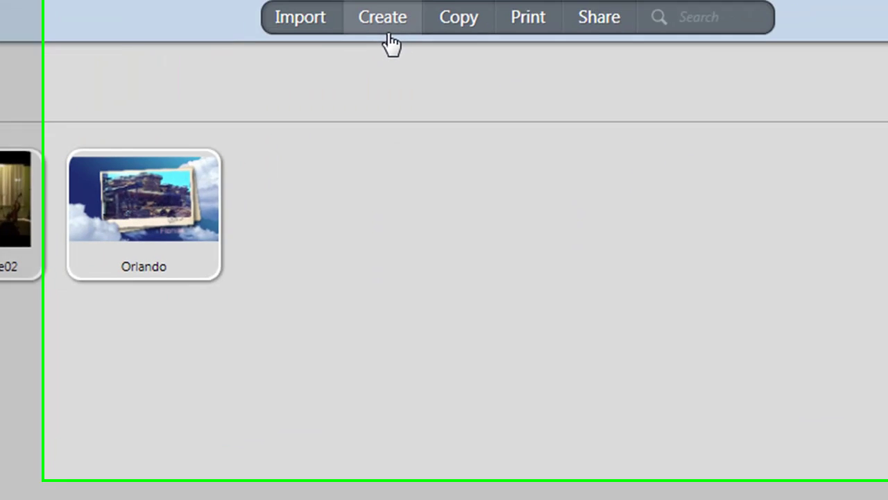
click(387, 30)
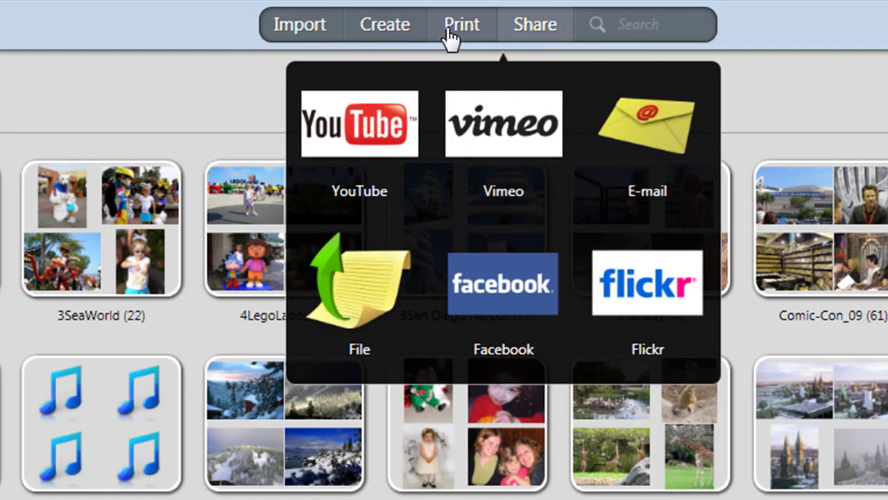
mouse_move(416, 31)
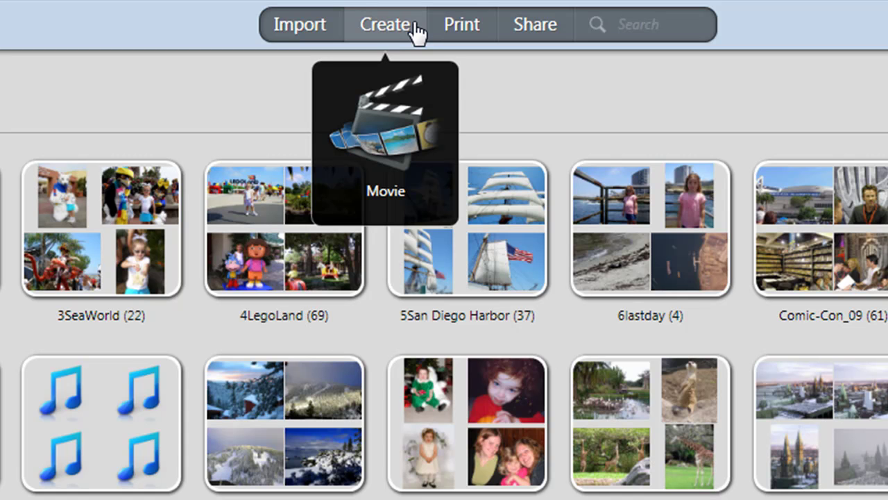
click(424, 131)
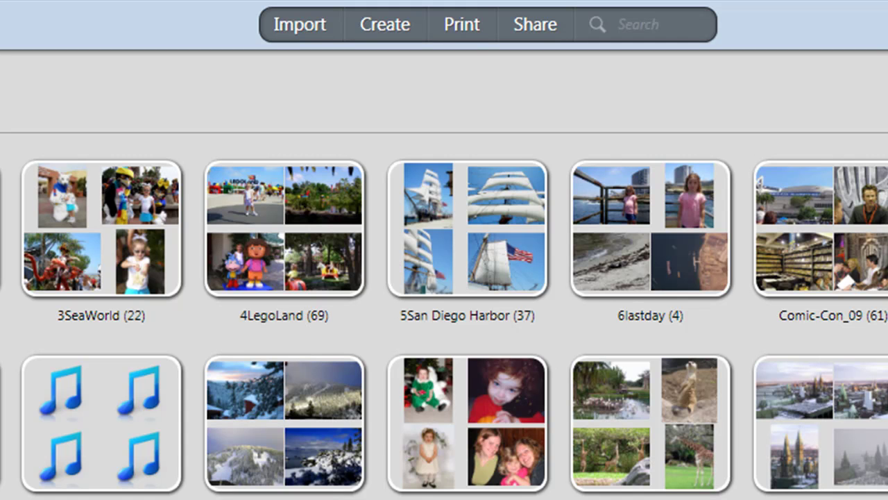